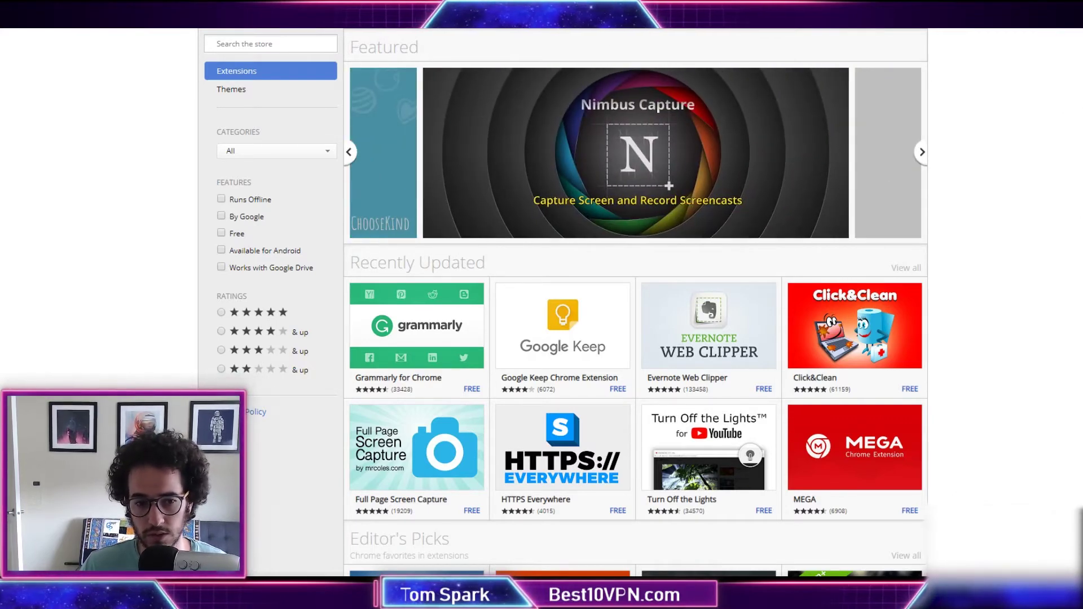
Step: Activate the 'Search the store' box on the Chrome Web Store extensions home page
left_click(301, 41)
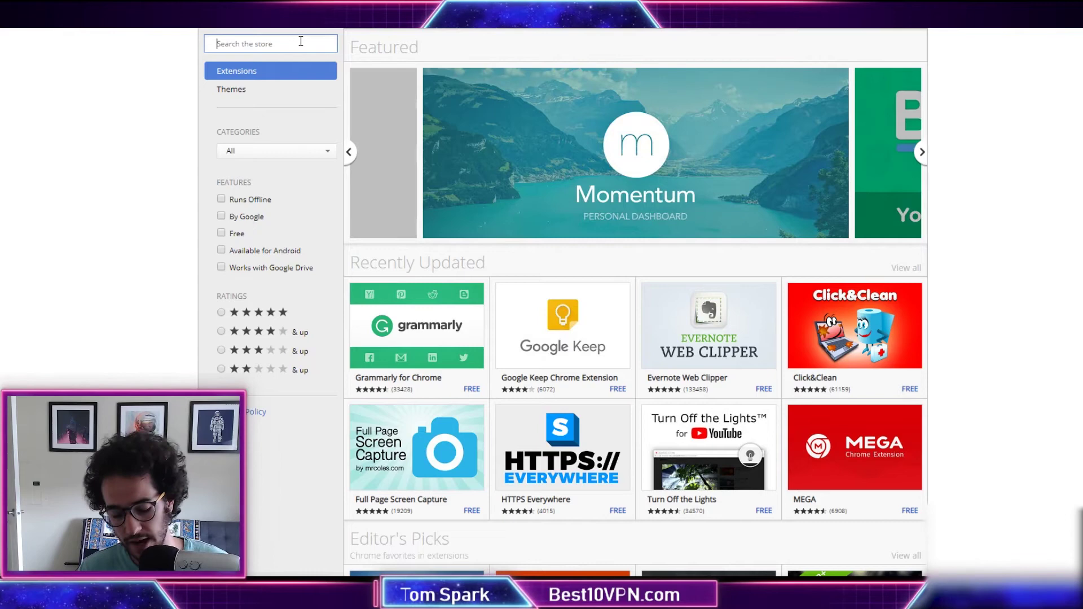
Step: Search for 'vpnetworks', fixing the 'vpnnetworks' typo, and open the VPNetworksLLC SSL Proxy result
type("vpnnetwork")
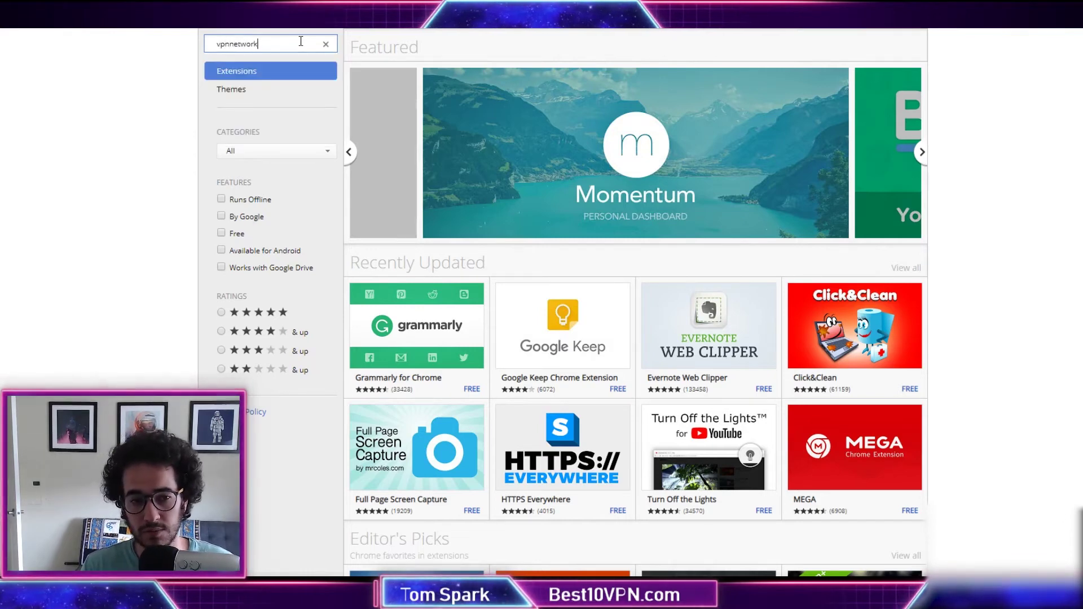
type("s")
key("Return")
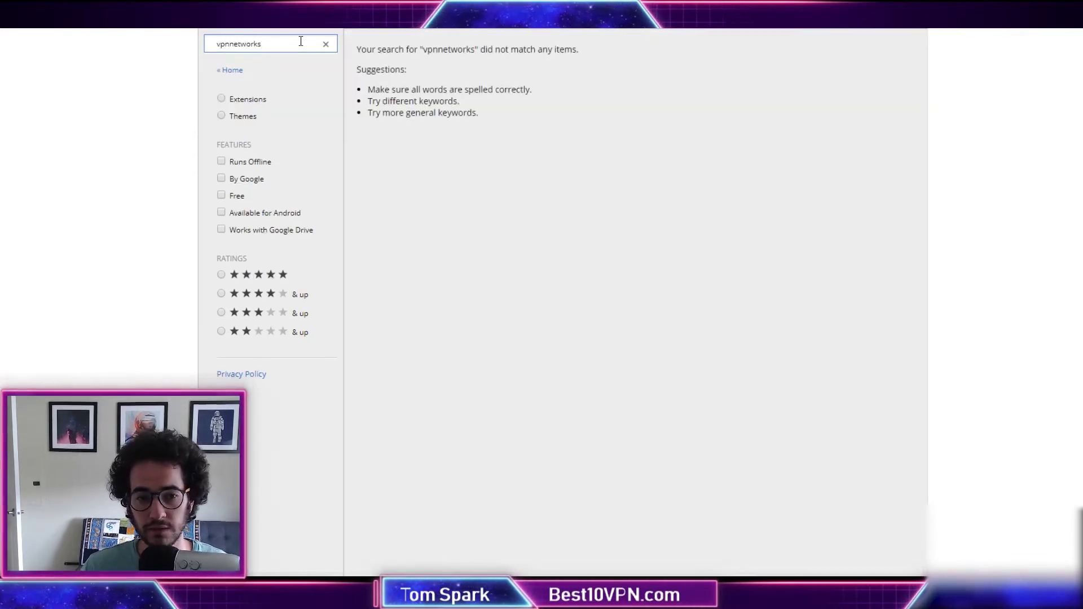
left_click(231, 42)
key("BackSpace")
key("Return")
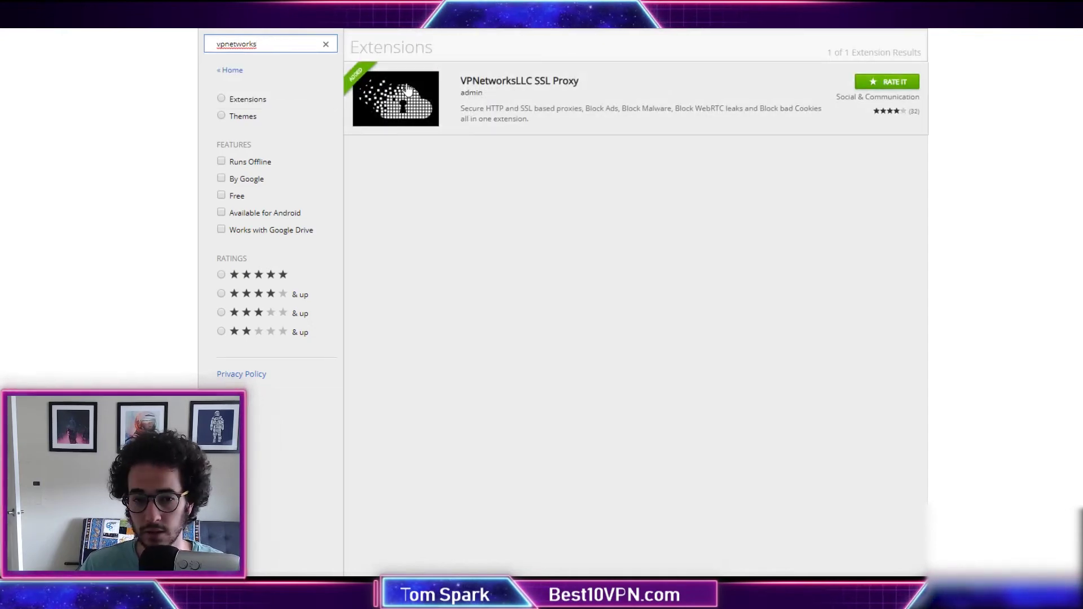
left_click(699, 112)
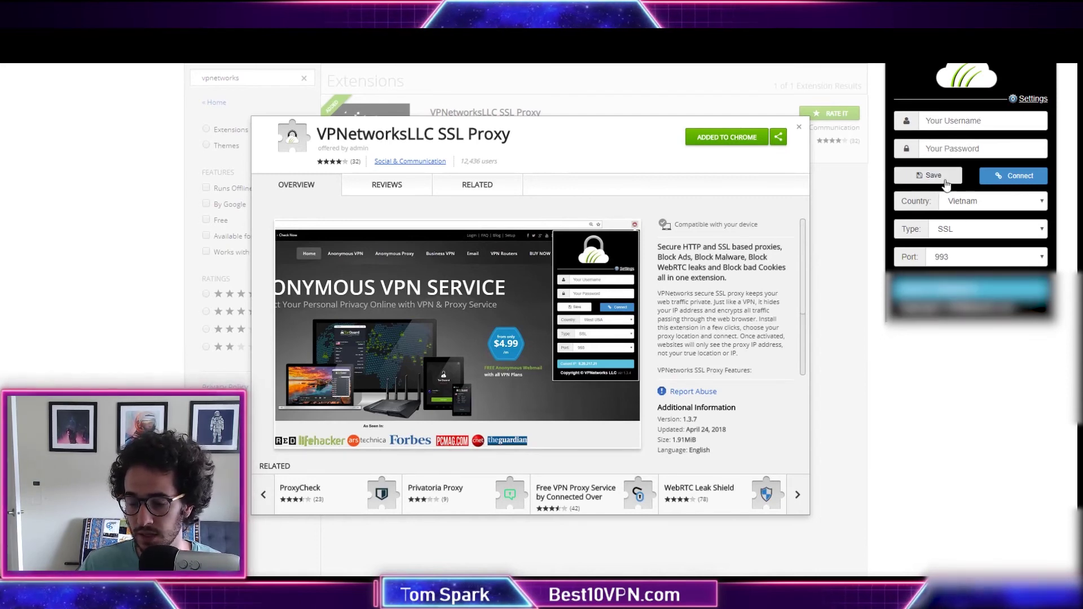
Step: Dismiss the VPNetworksLLC SSL Proxy details to return to its single-result search listing
left_click(832, 307)
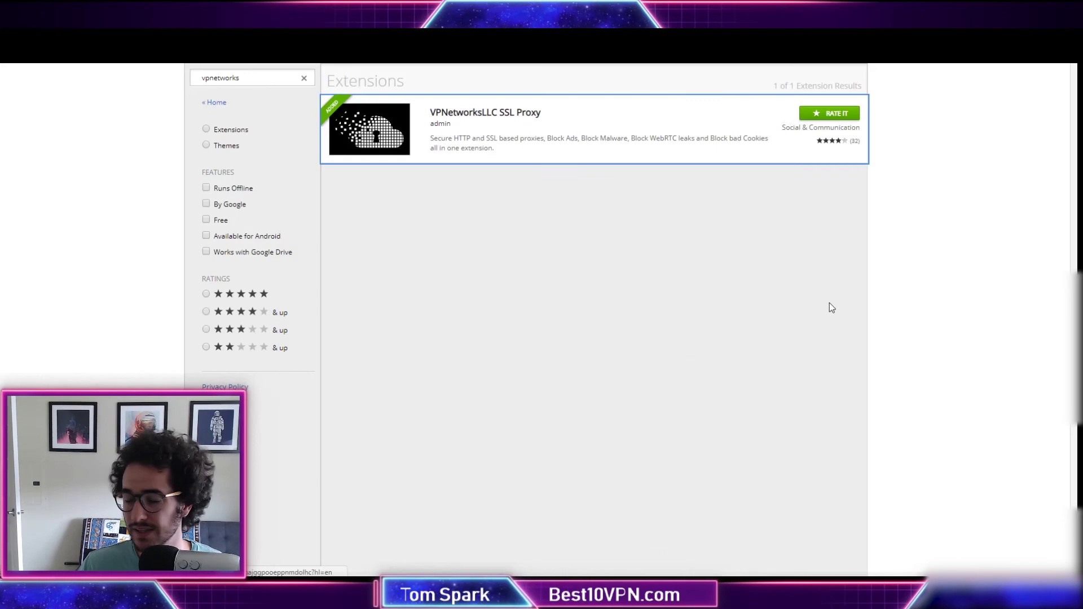